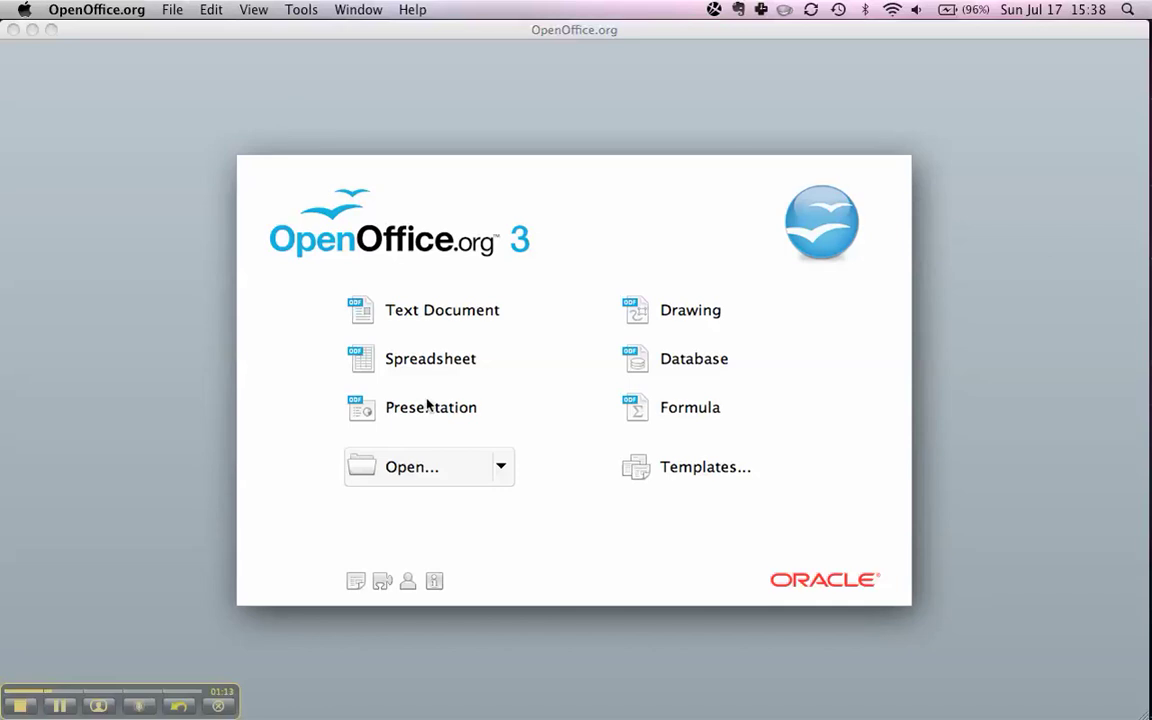
Open OpenOffice.org Preferences at the Load/Save > General page
click(92, 11)
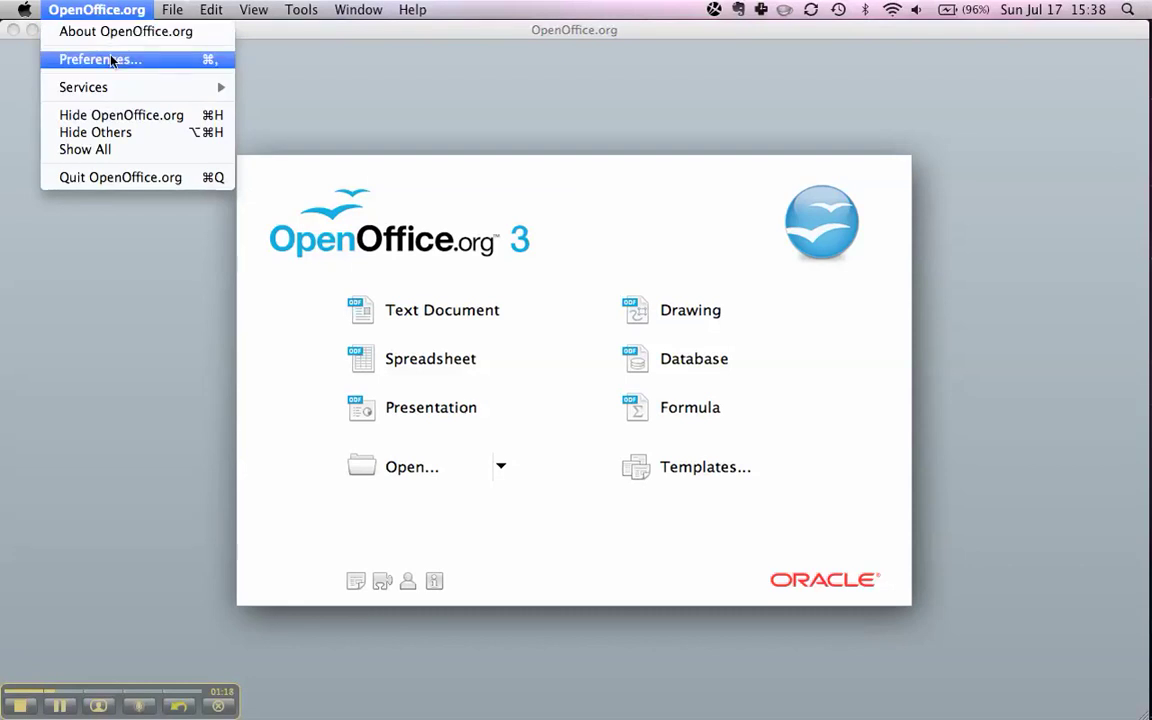
click(102, 59)
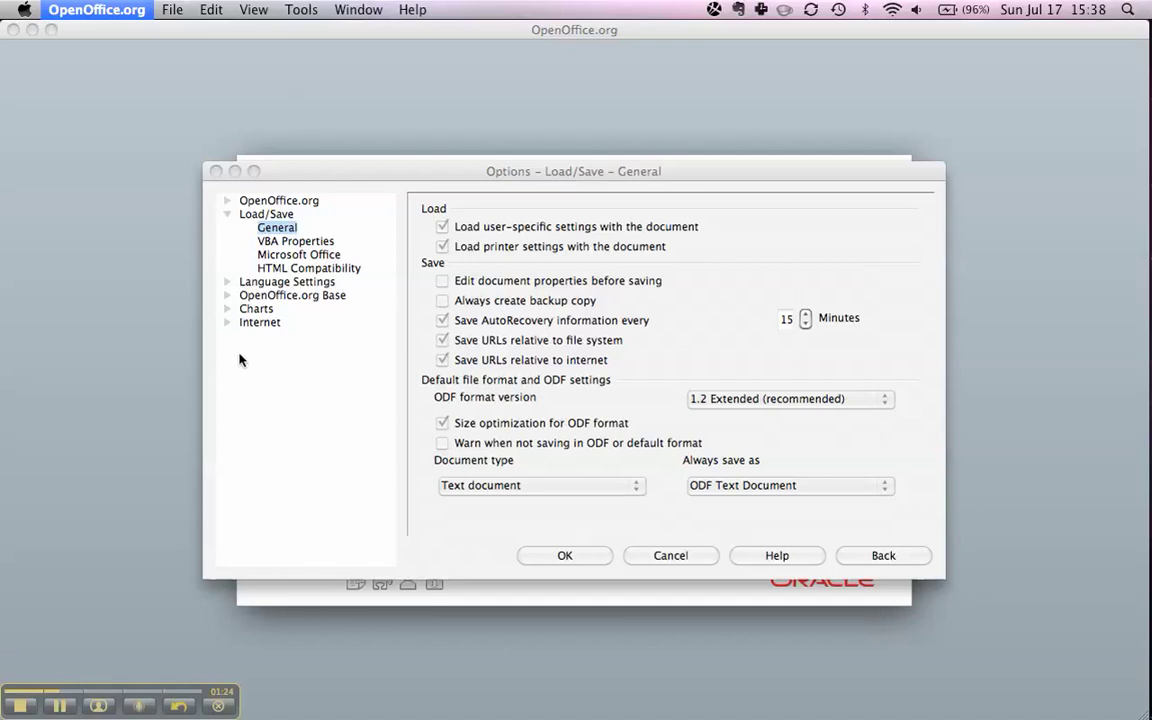
click(228, 214)
click(227, 214)
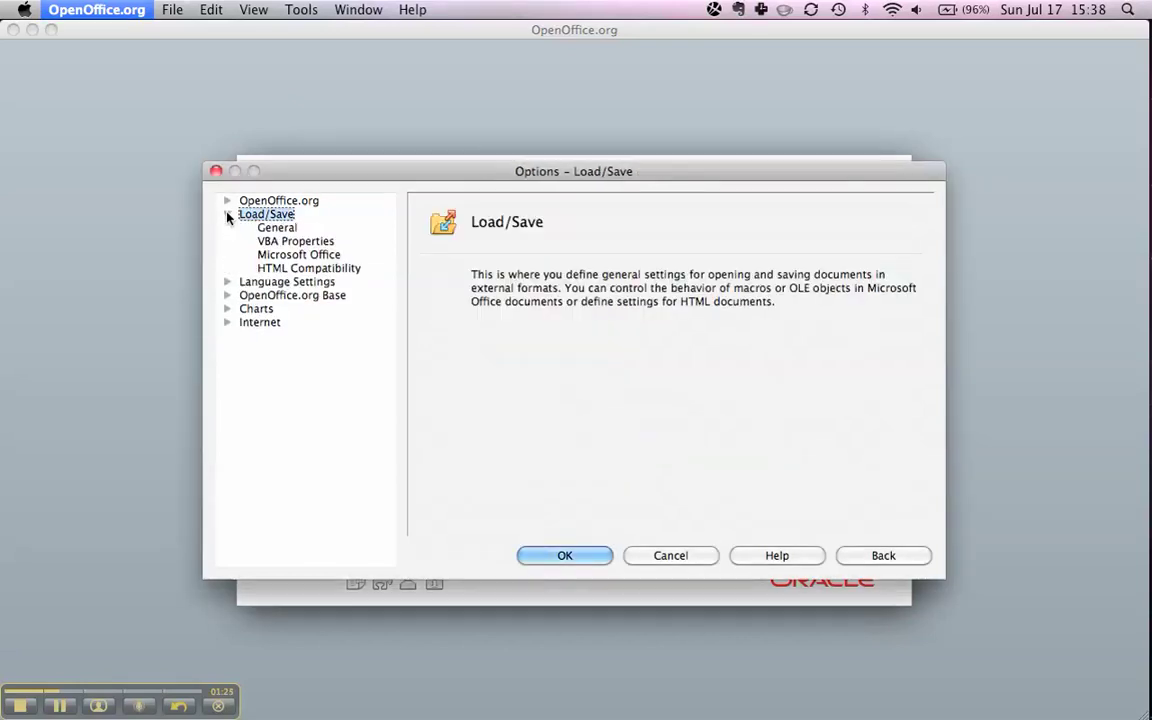
click(227, 214)
click(227, 214)
click(275, 228)
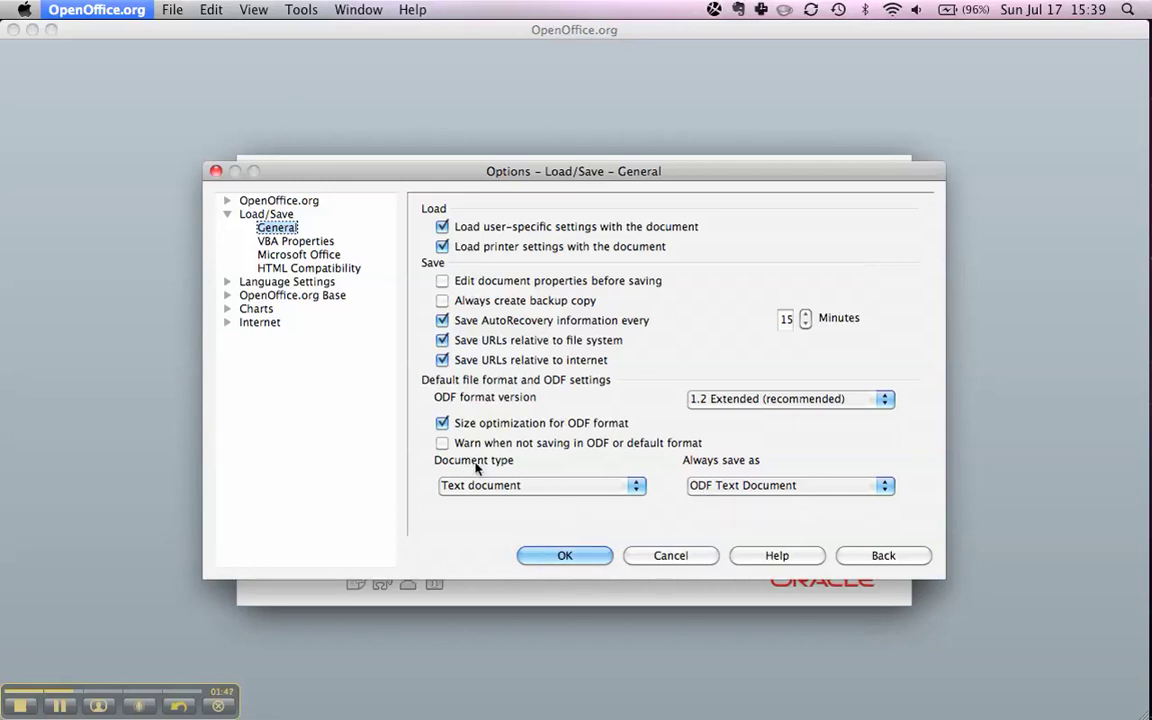
Set Text document to always save as Microsoft Word 97/2000/XP and confirm with OK
click(510, 484)
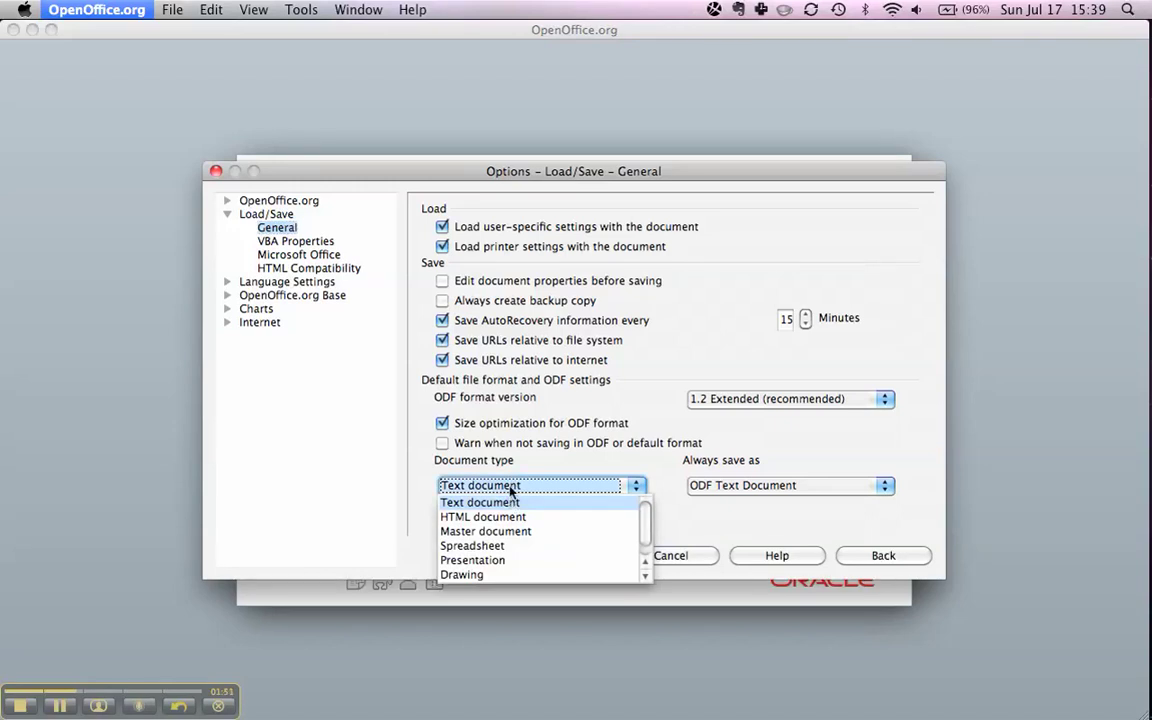
click(507, 503)
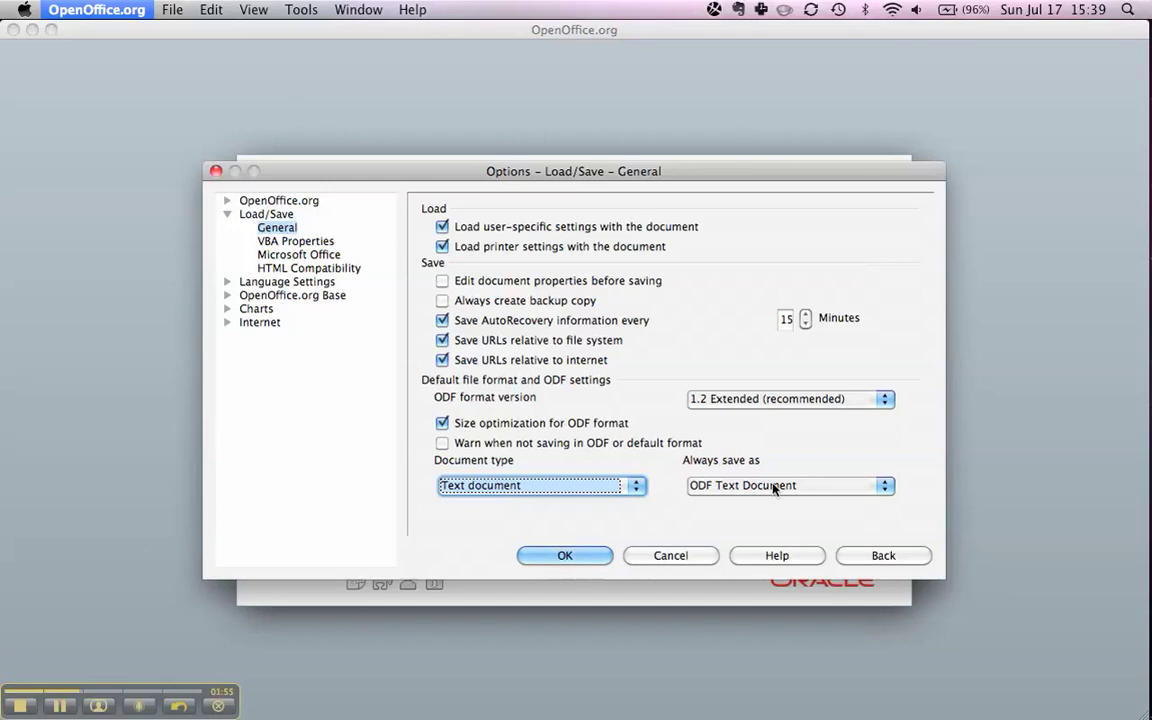
click(891, 487)
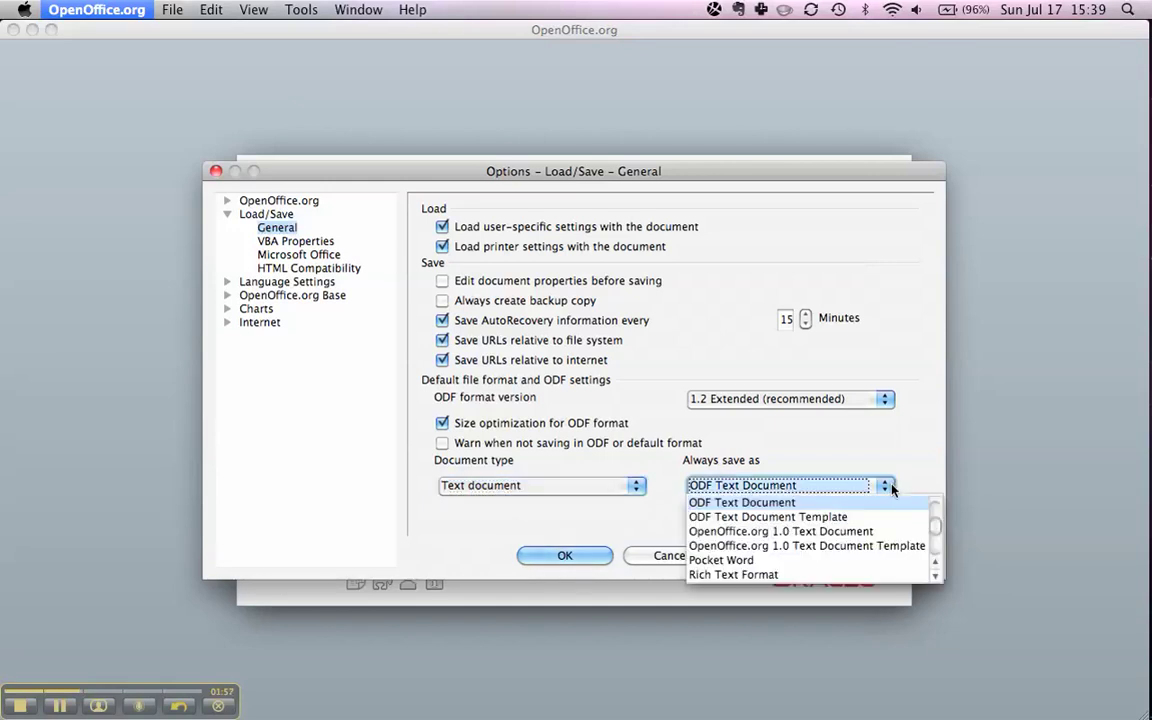
scroll(815, 500, up, 1)
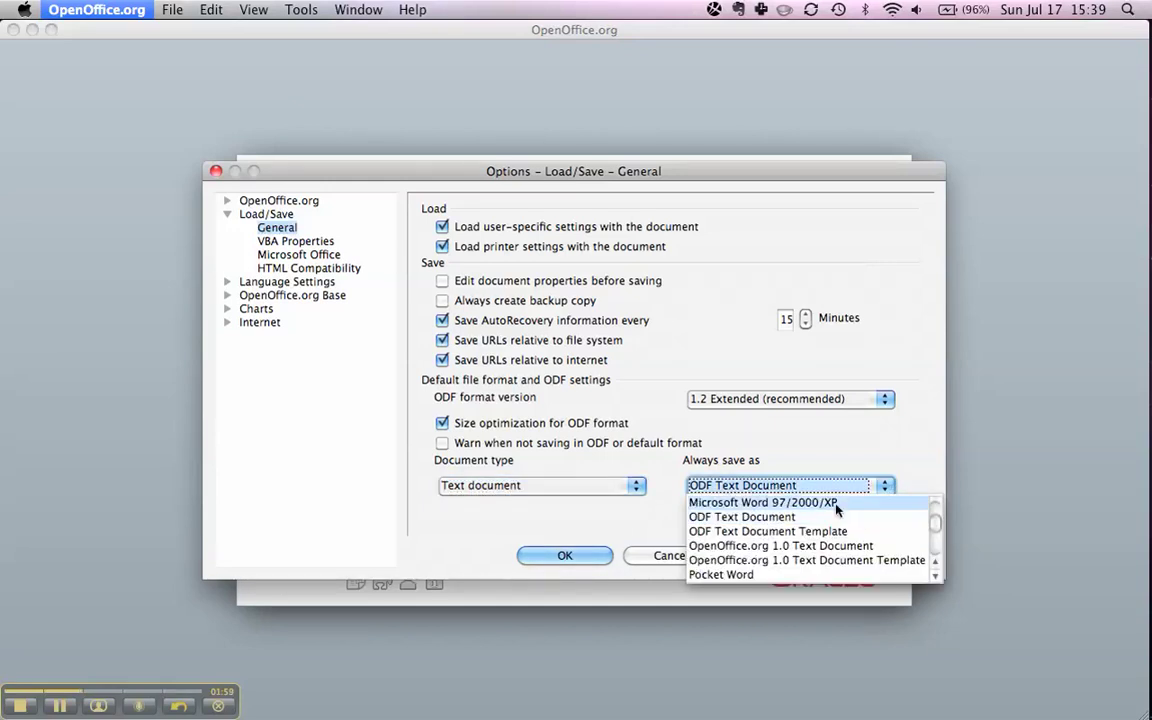
scroll(815, 512, up, 4)
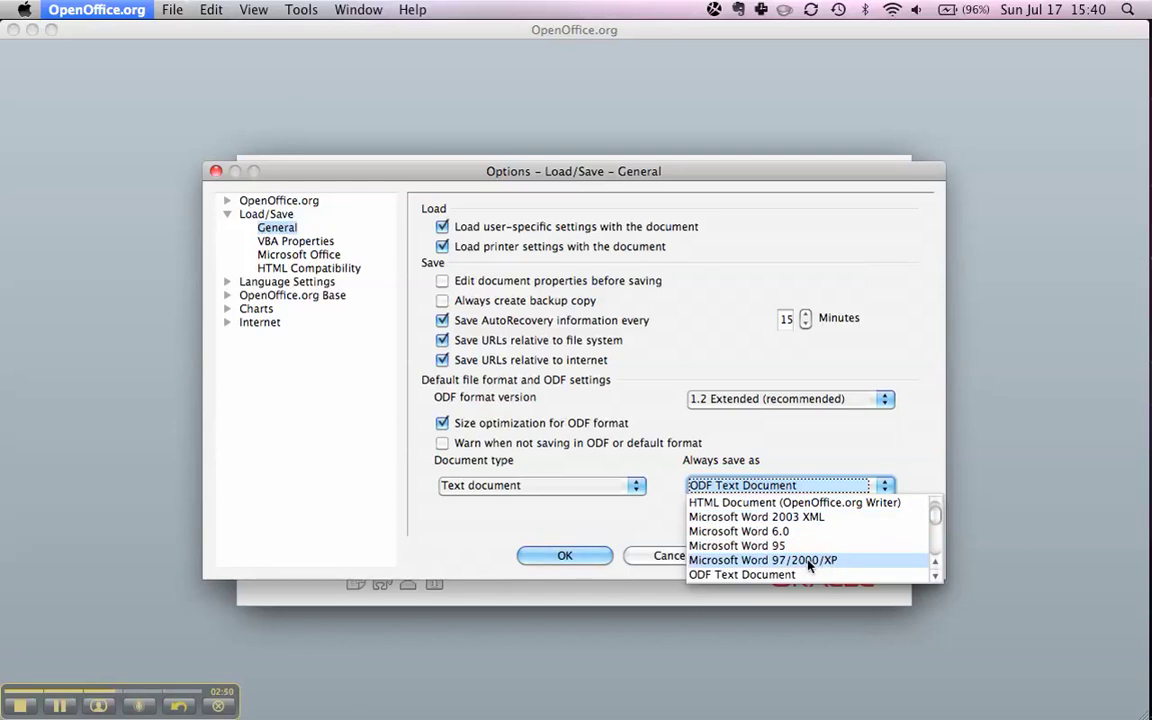
click(810, 566)
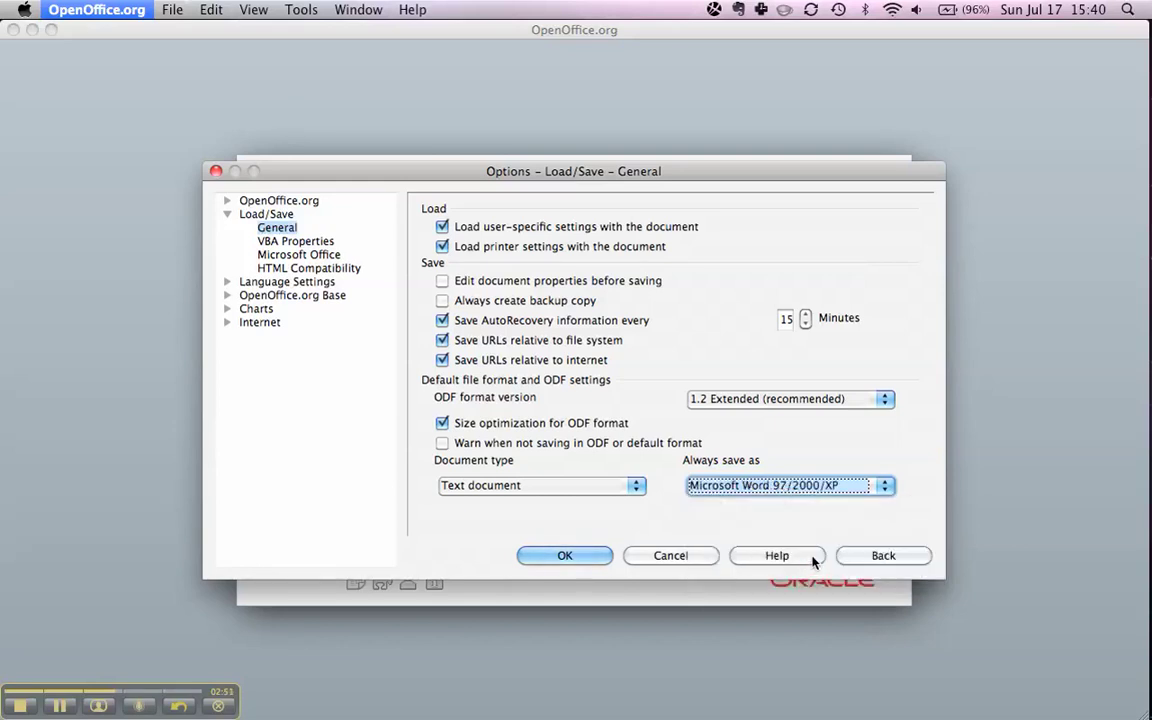
click(564, 556)
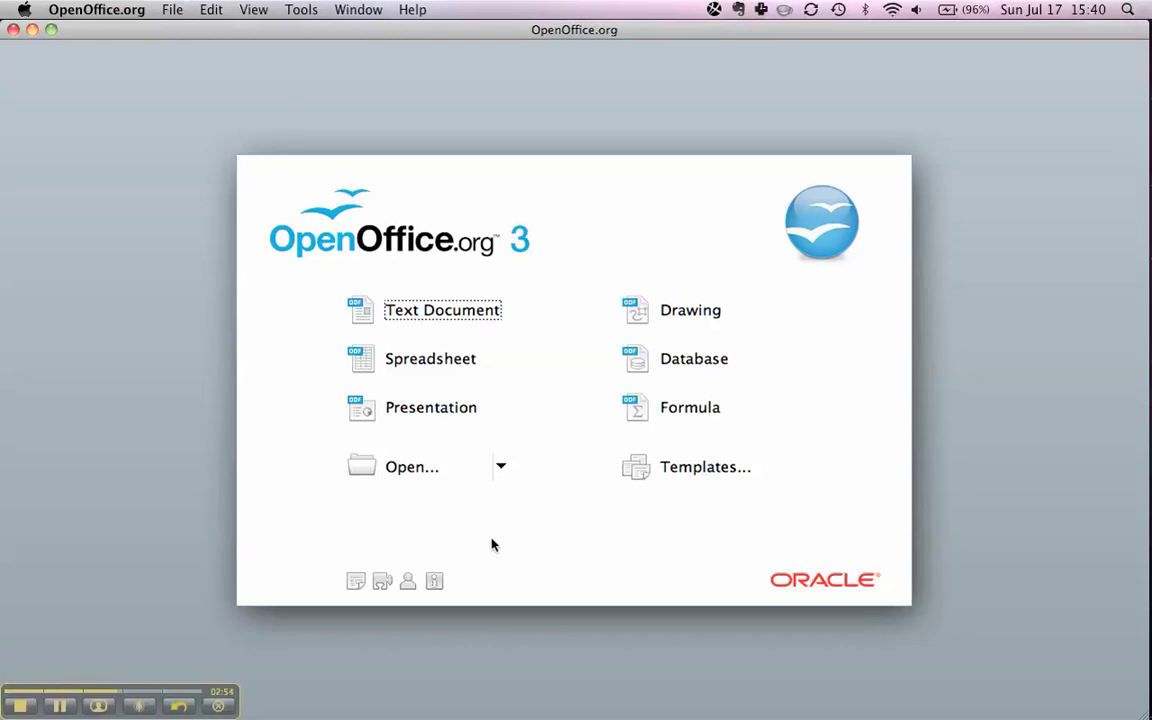
Reopen Preferences to confirm text documents still save as Microsoft Word 97/2000/XP
click(117, 13)
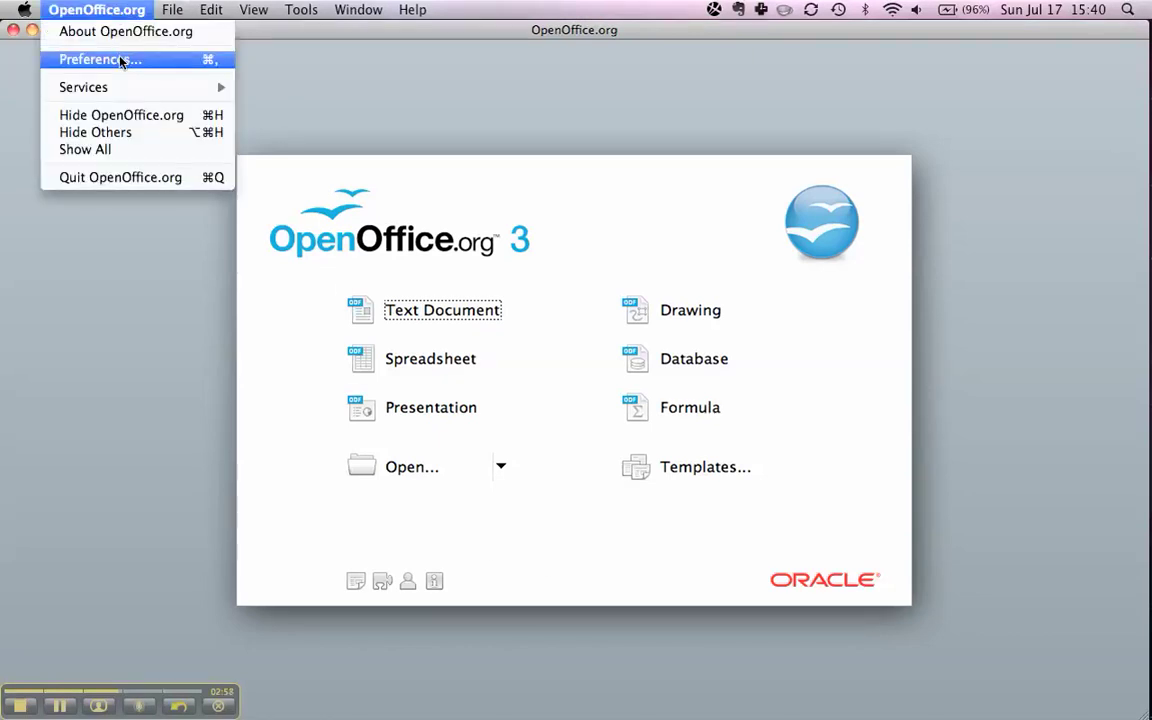
click(101, 9)
click(101, 9)
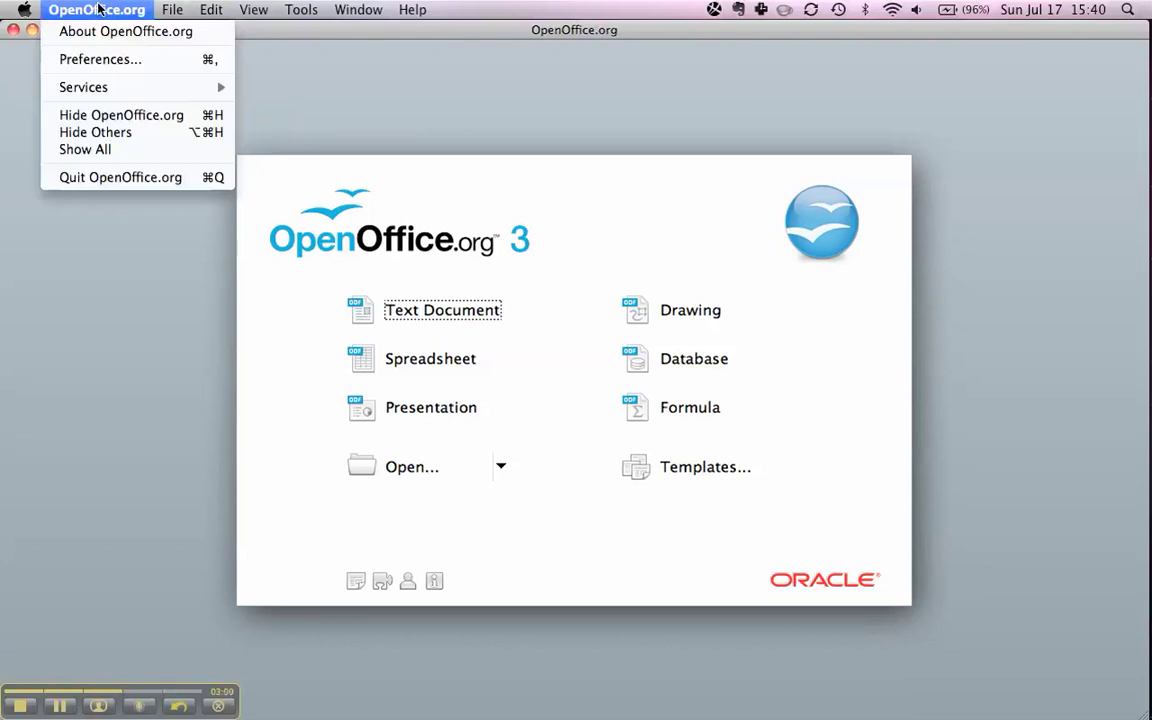
click(100, 59)
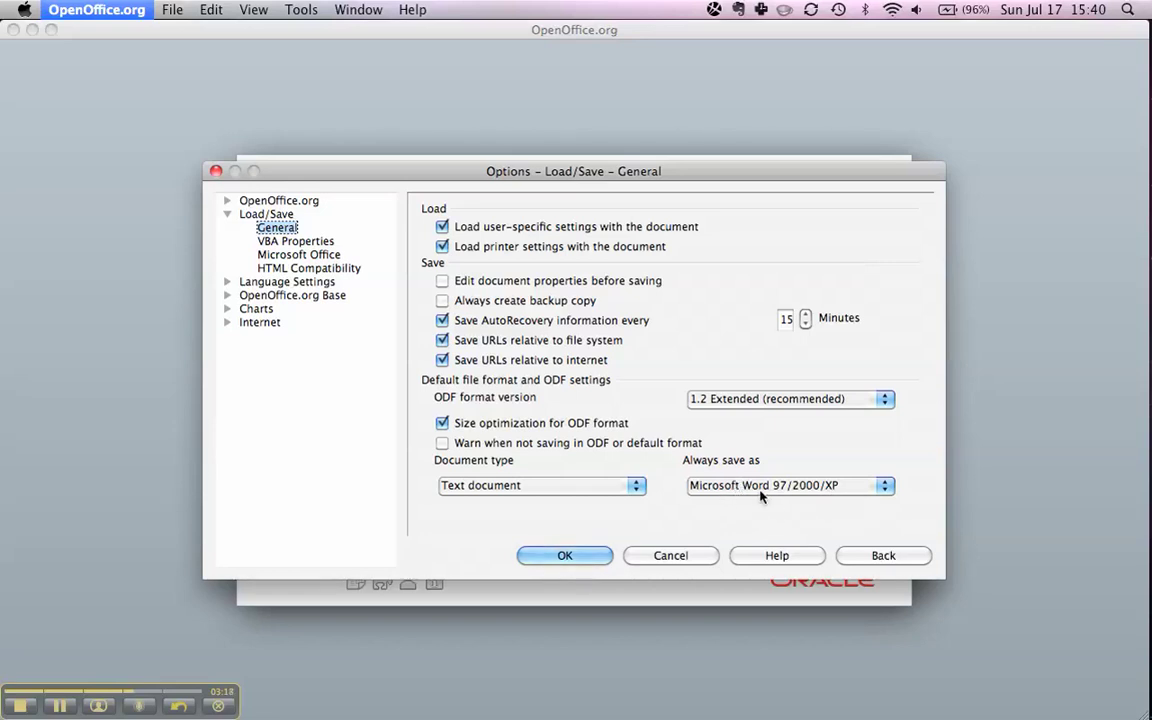
Set Spreadsheet to always save as Microsoft Excel 97/2000/XP Template
click(609, 487)
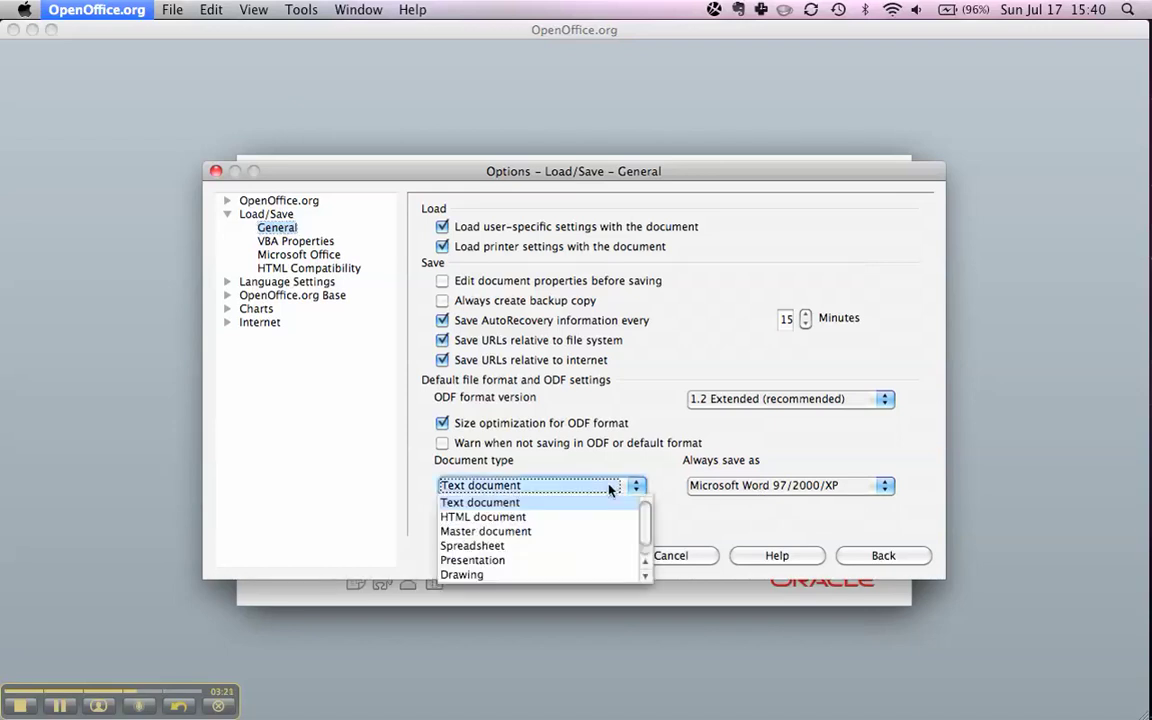
click(563, 547)
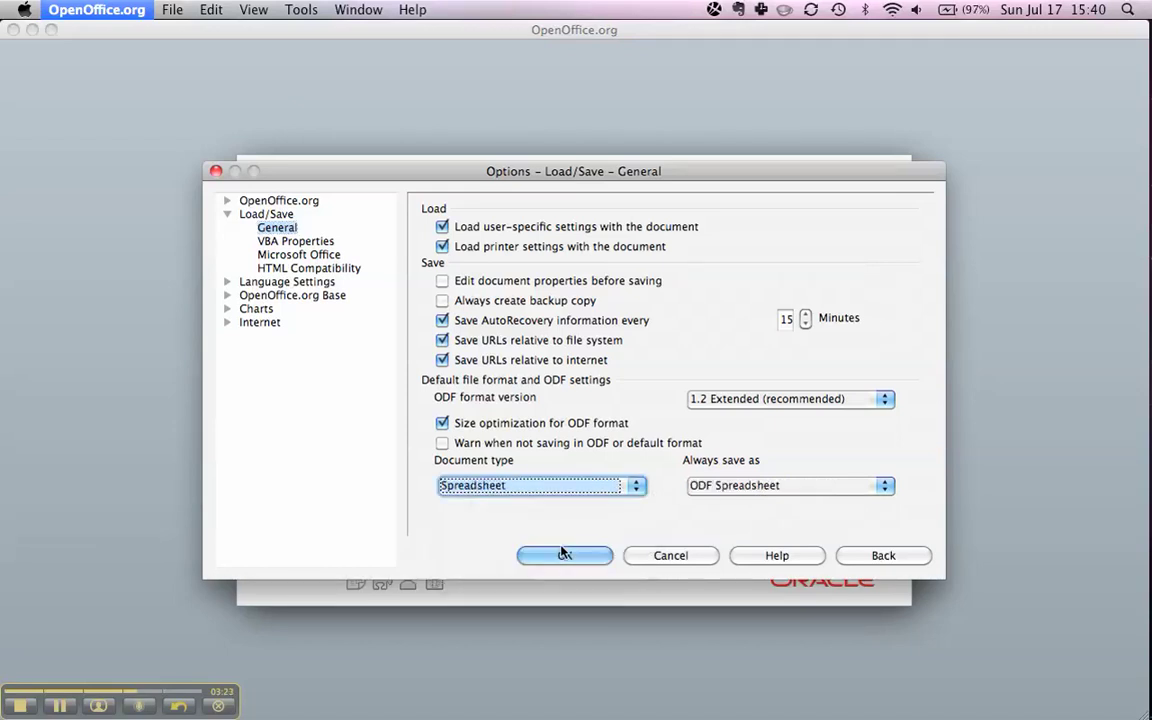
click(712, 487)
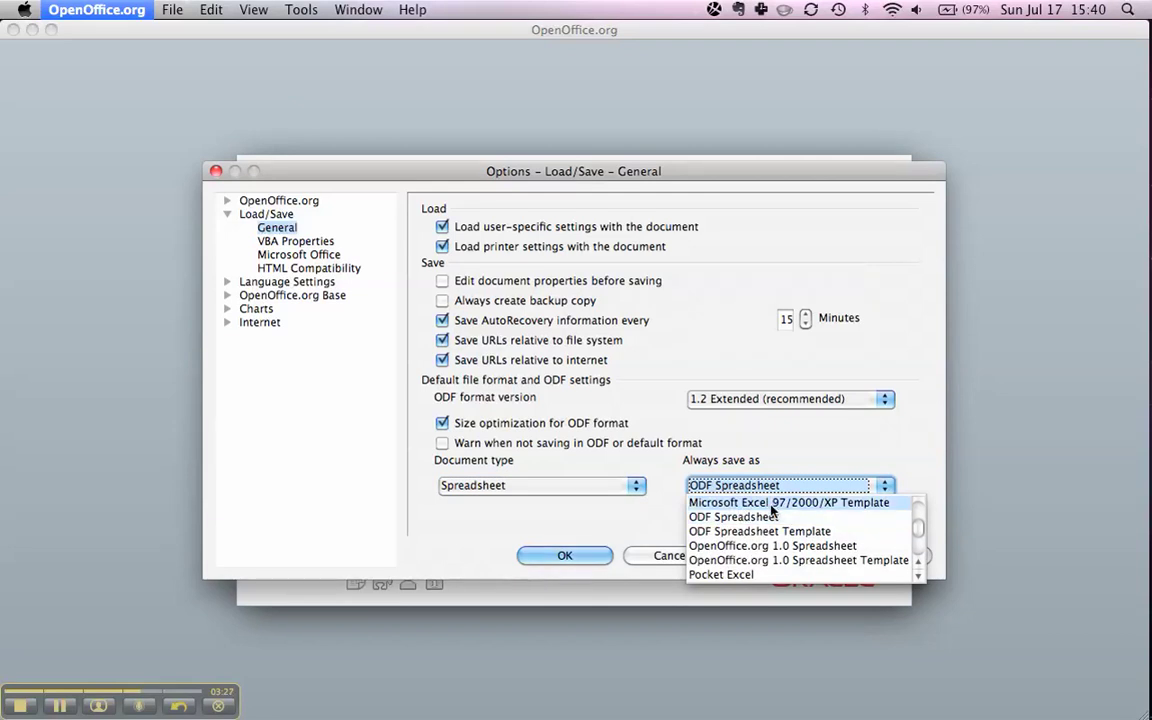
click(771, 503)
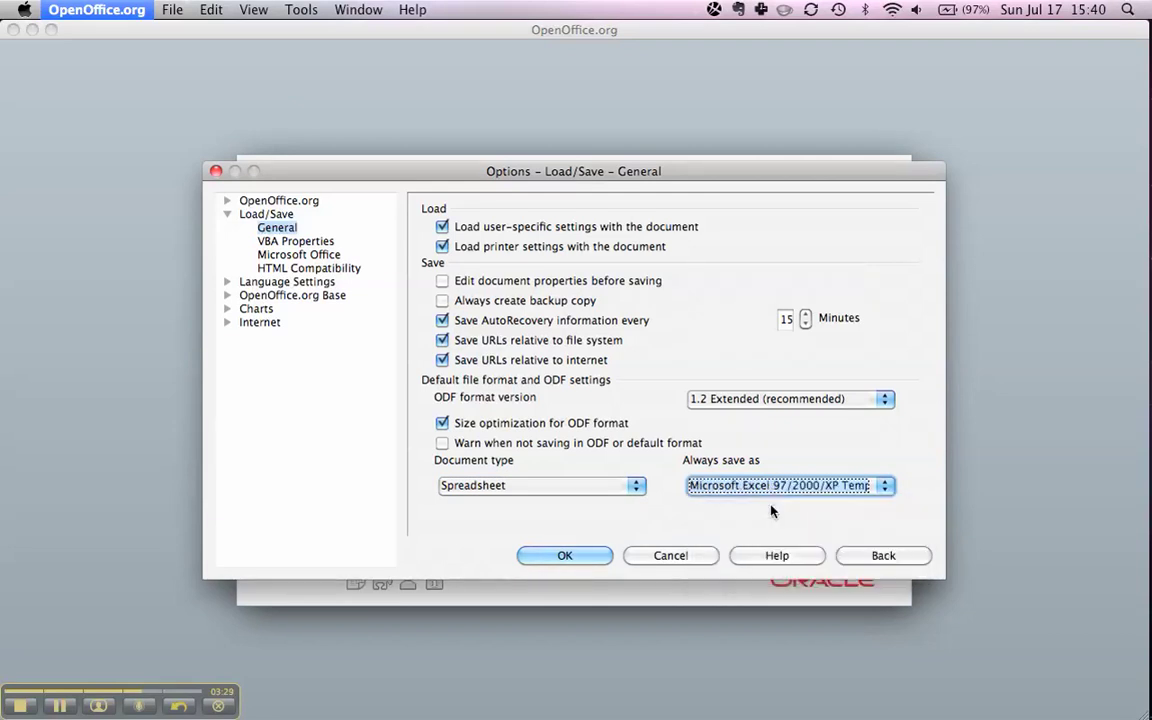
Set Presentation to always save as Microsoft PowerPoint 97/2000/XP and confirm with OK
click(587, 484)
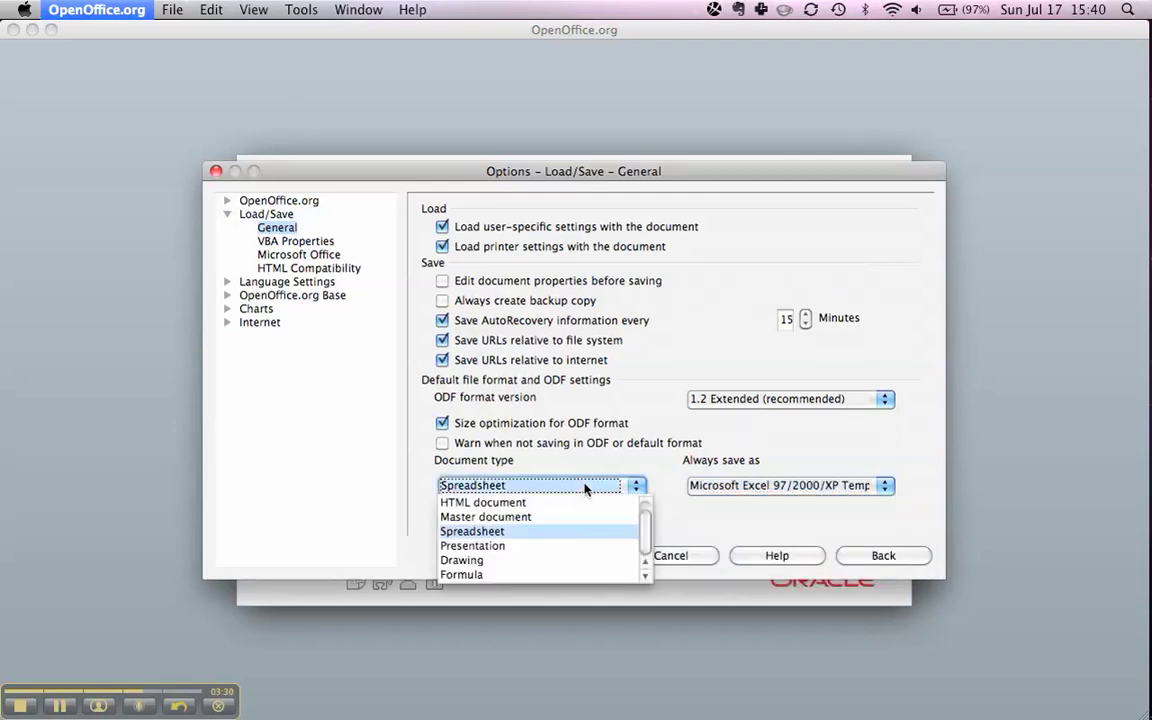
click(551, 548)
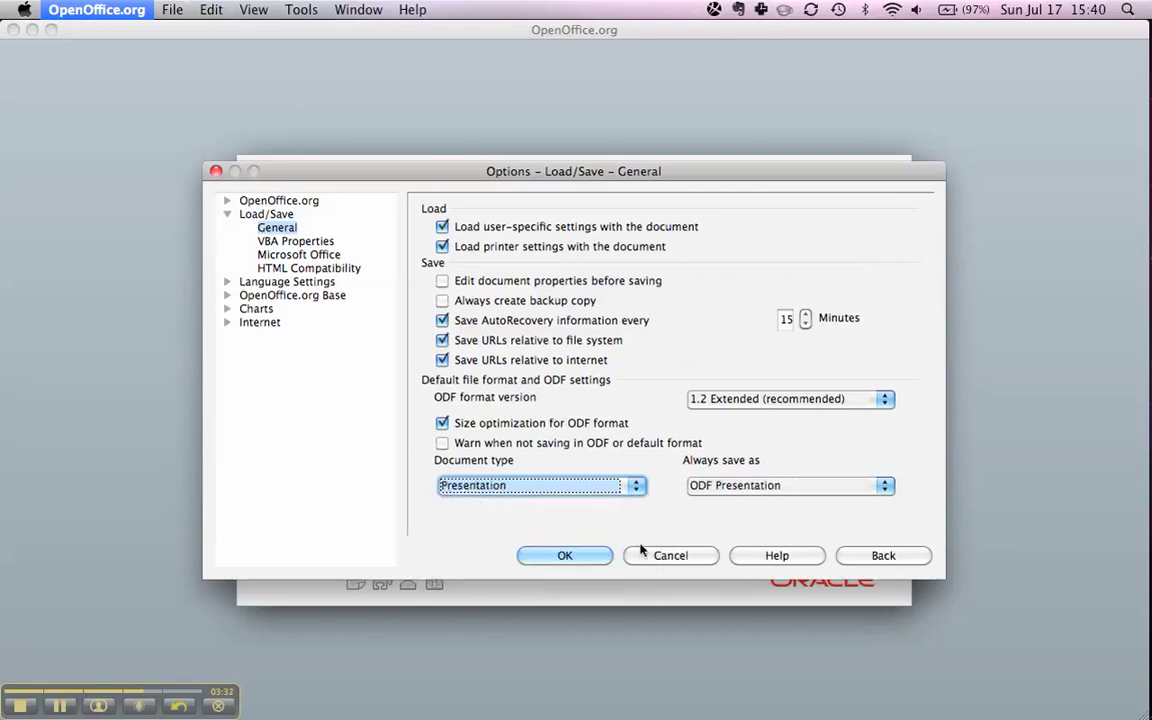
click(705, 488)
scroll(795, 530, up, 2)
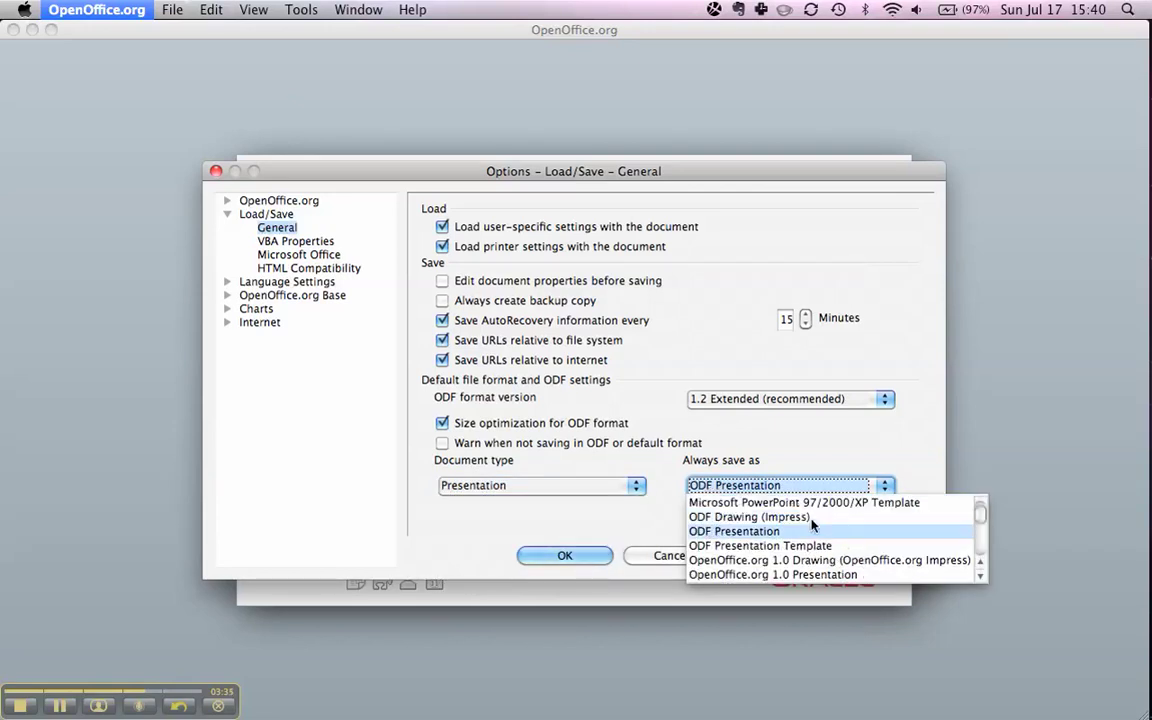
scroll(813, 524, up, 1)
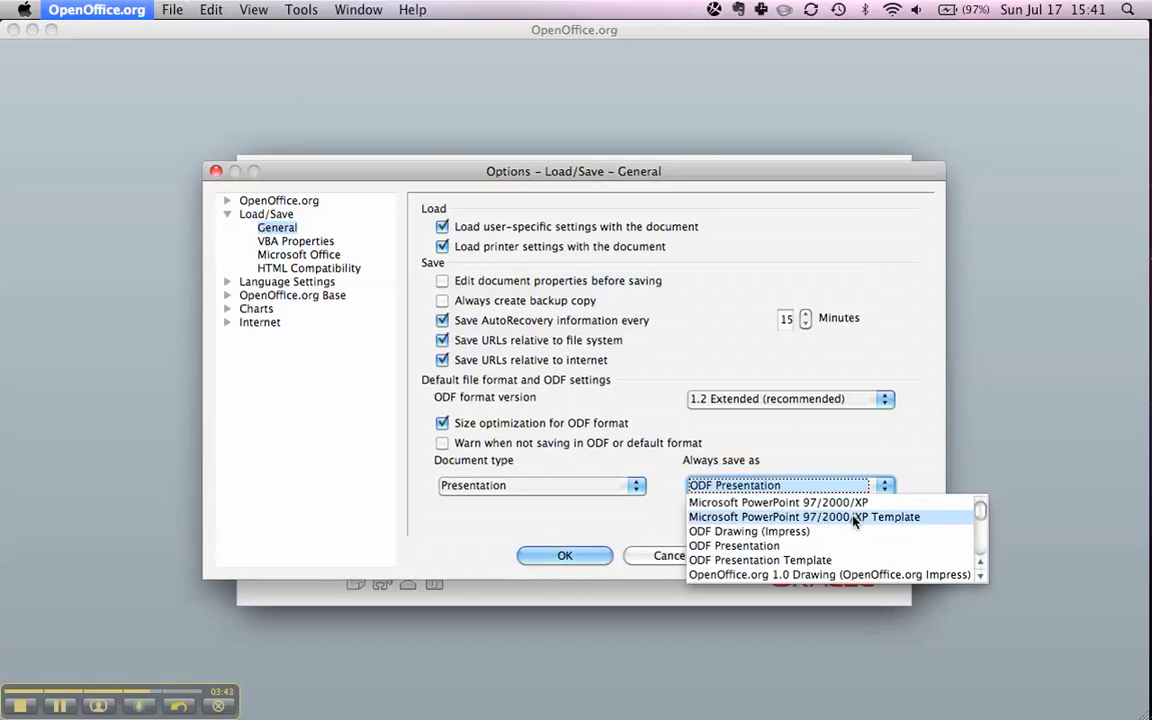
click(790, 503)
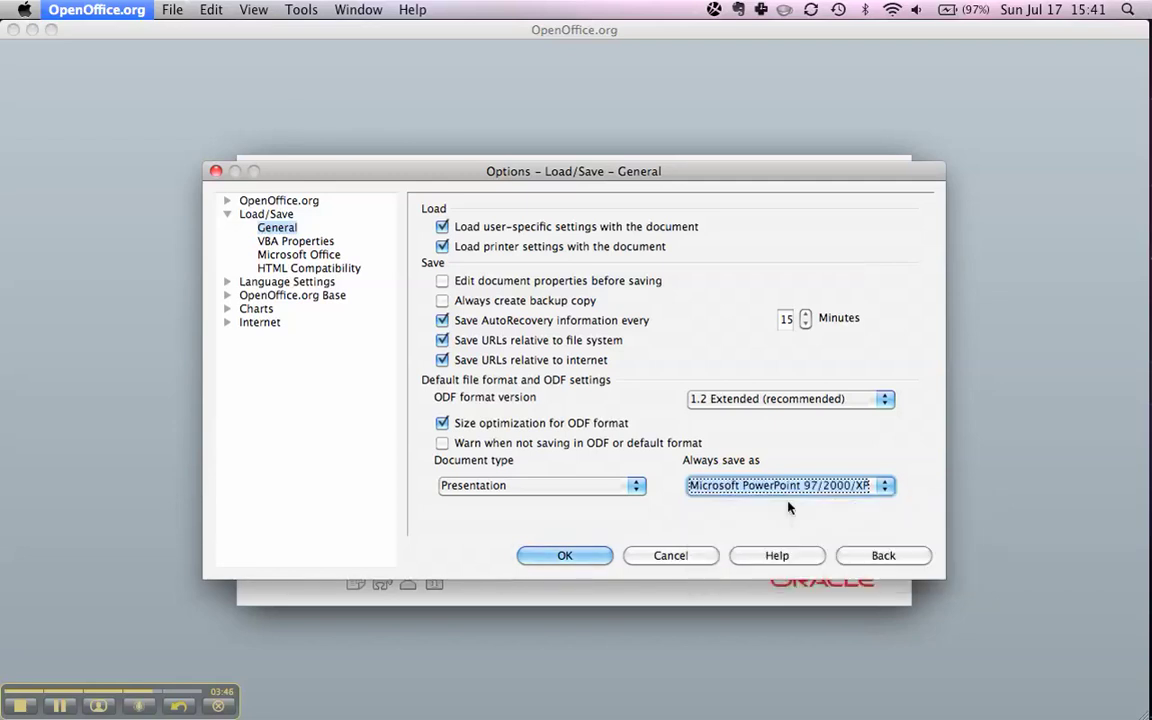
click(572, 562)
click(115, 9)
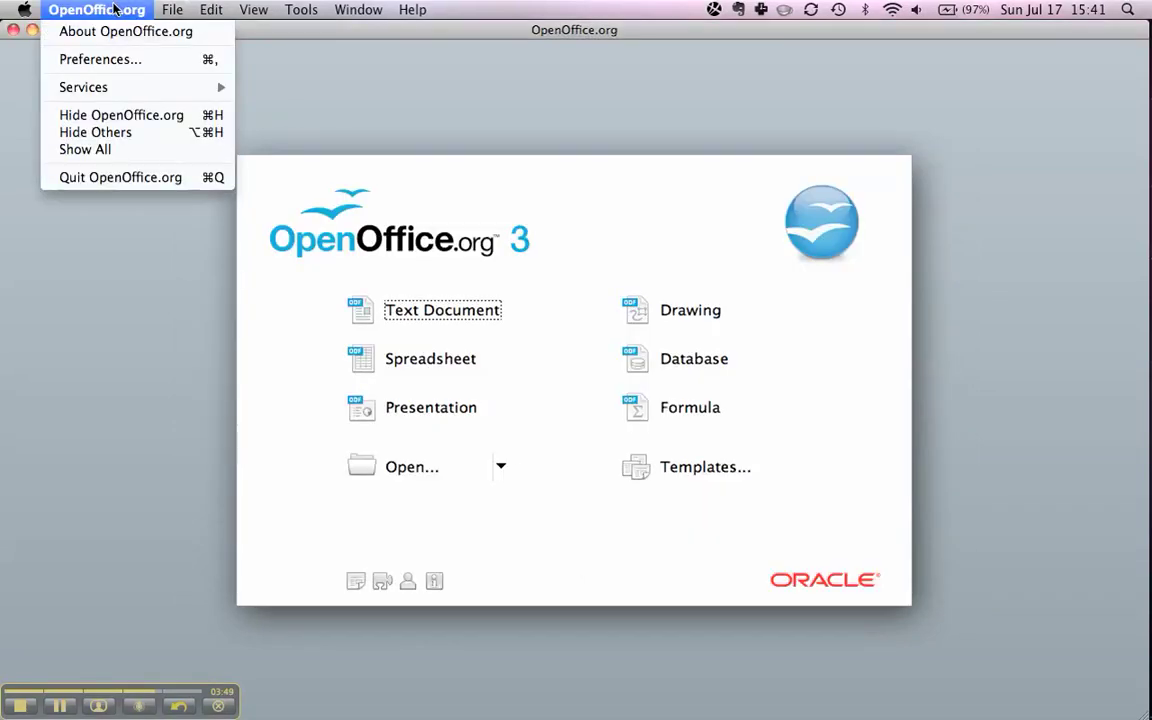
click(112, 61)
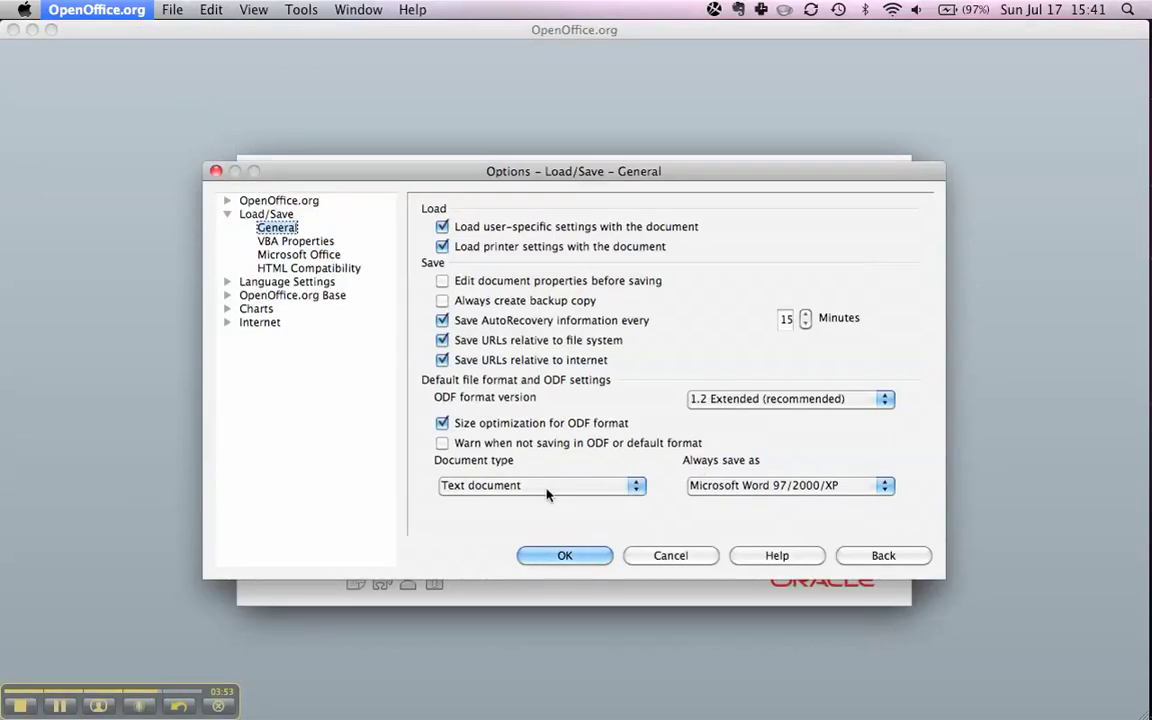
click(628, 487)
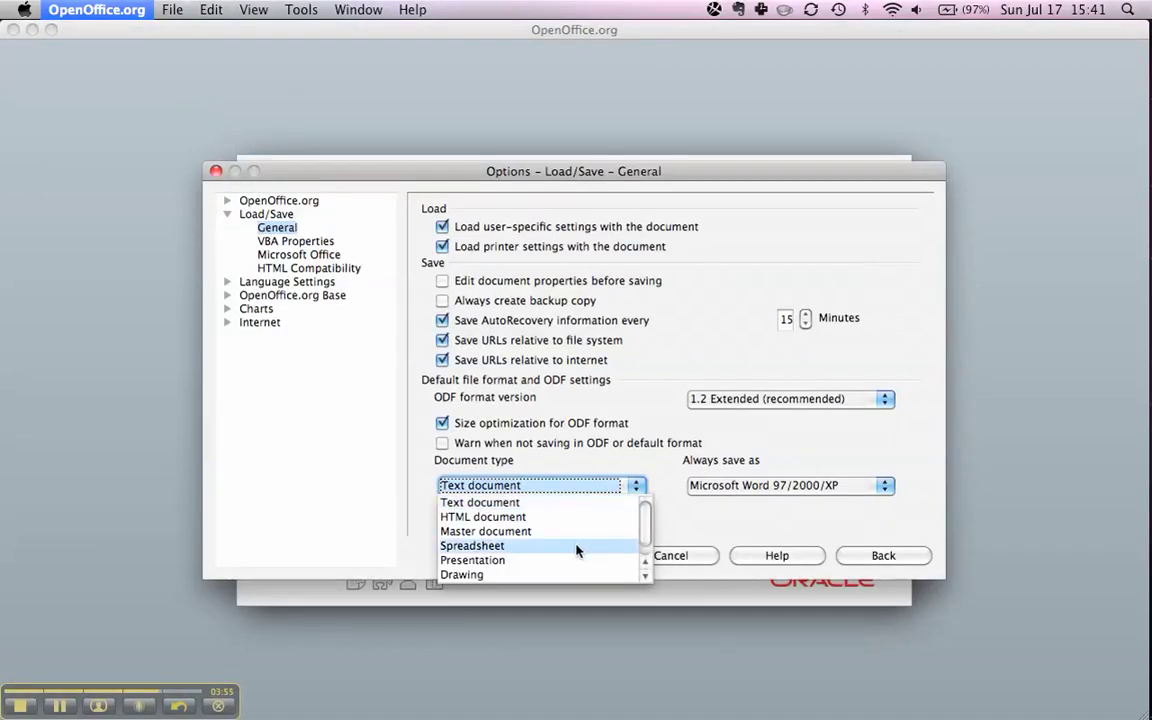
click(577, 549)
click(636, 485)
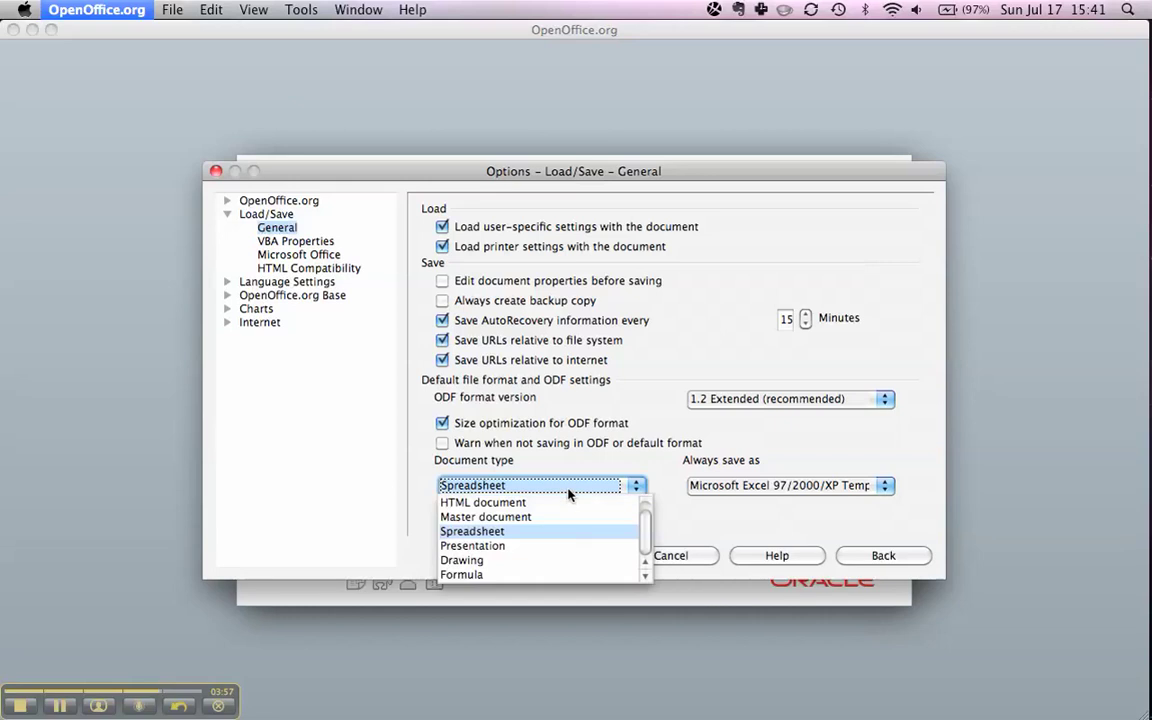
click(520, 546)
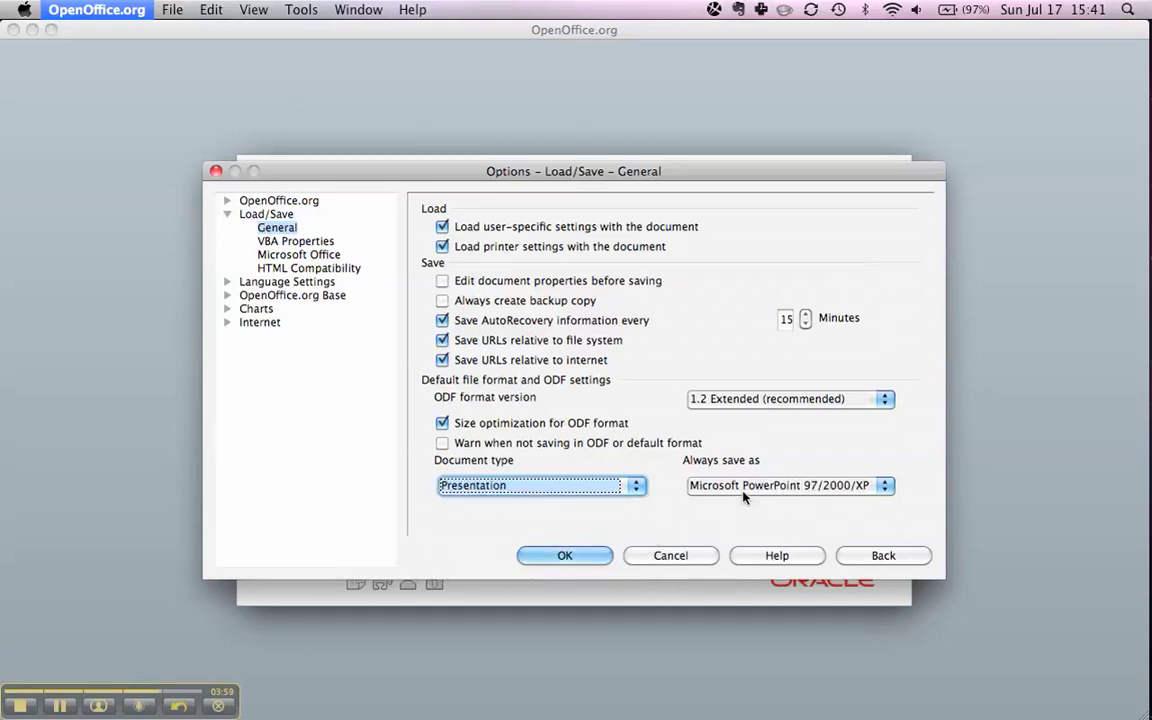
click(548, 558)
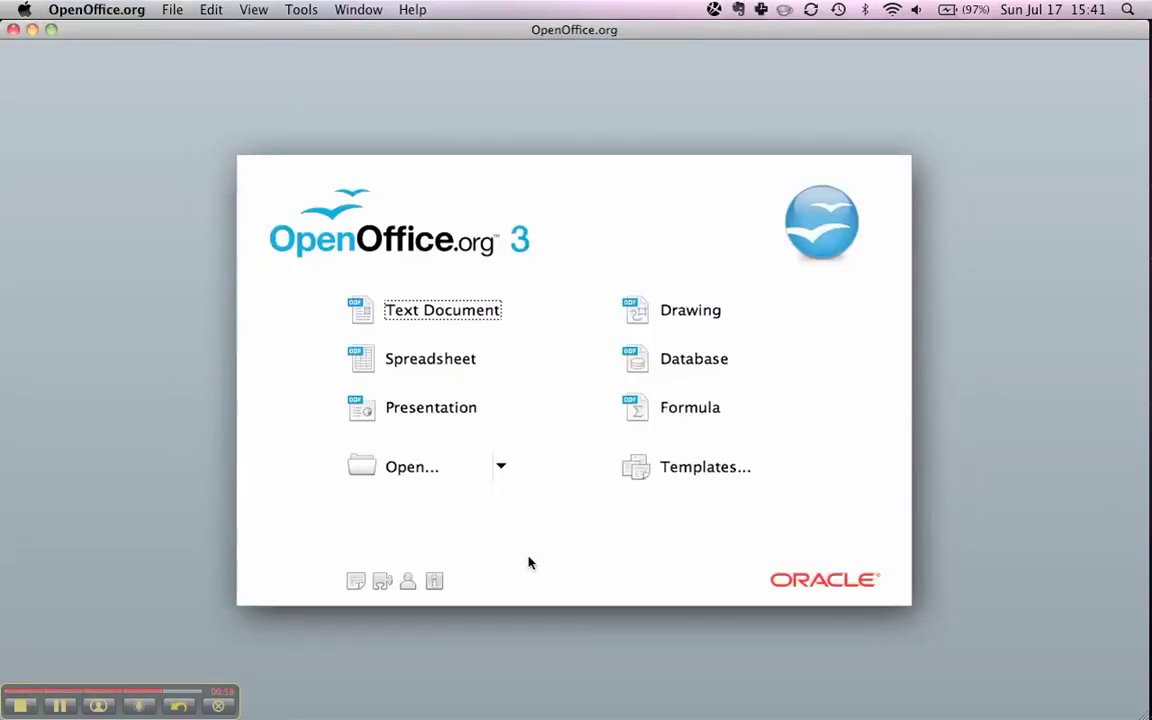